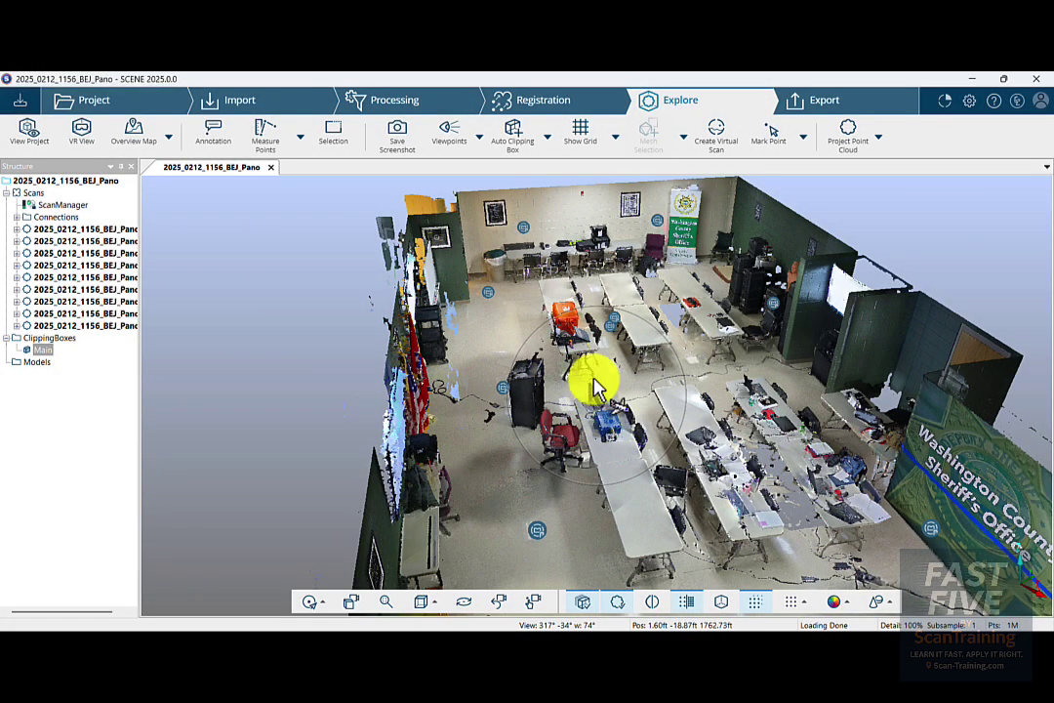
# Step: Show the overview page of the 2025_0212_1156_BEJ_Pano project
pyautogui.click(95, 100)
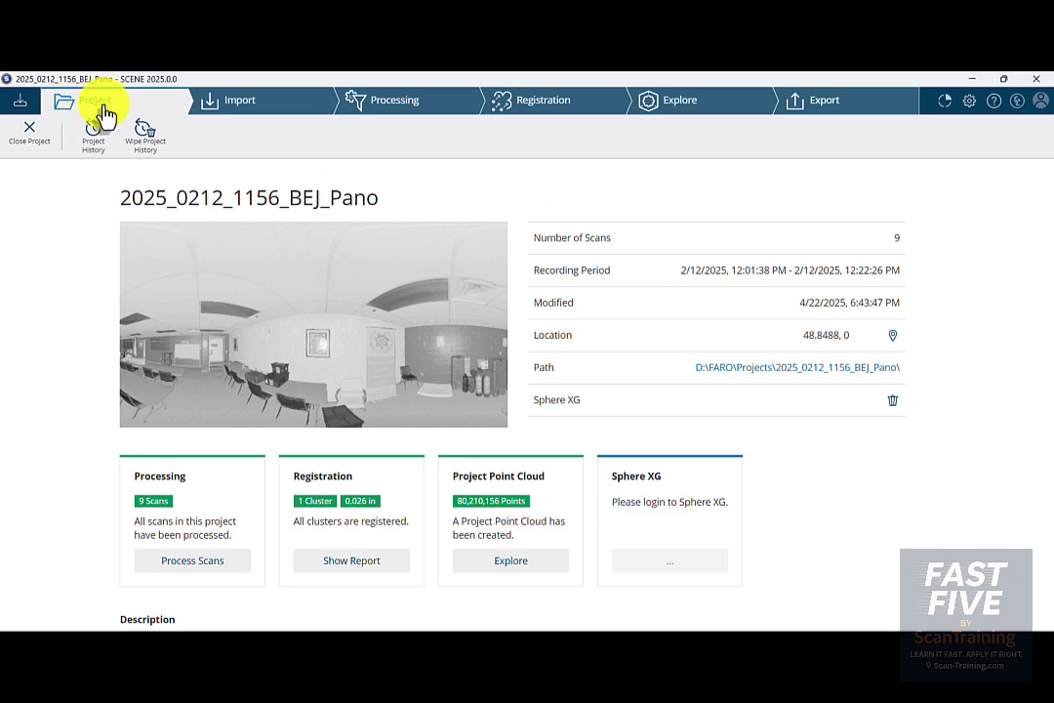
# Step: Open the project folder on disk and create a new folder named Scene2Go
pyautogui.click(780, 368)
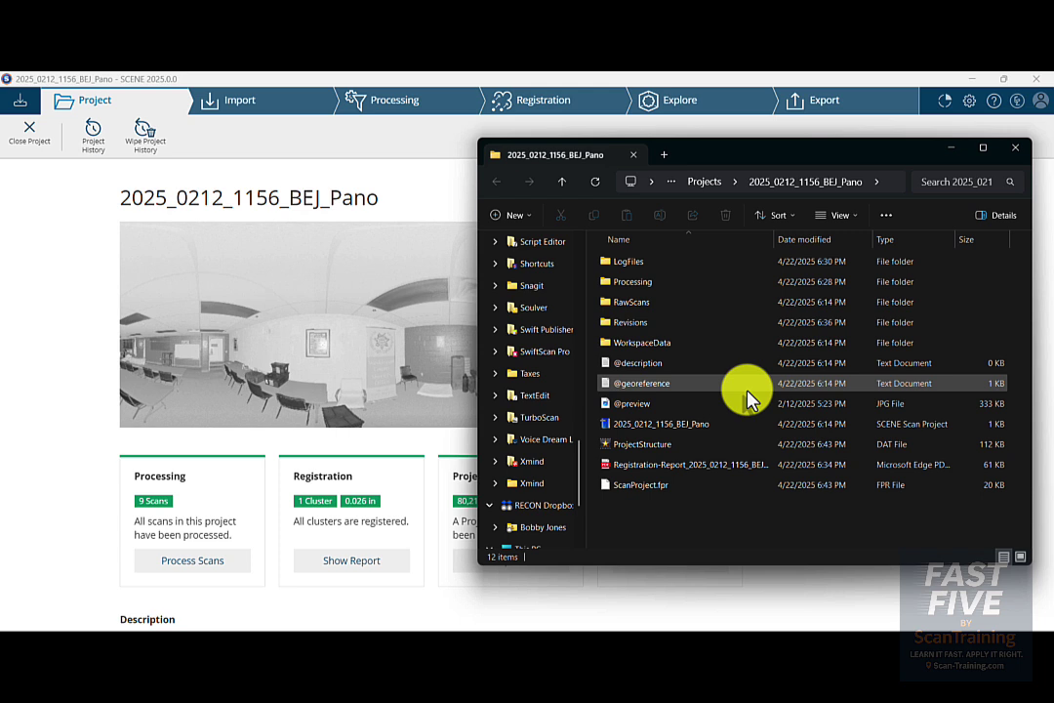
pyautogui.rightClick(724, 517)
pyautogui.moveTo(781, 422)
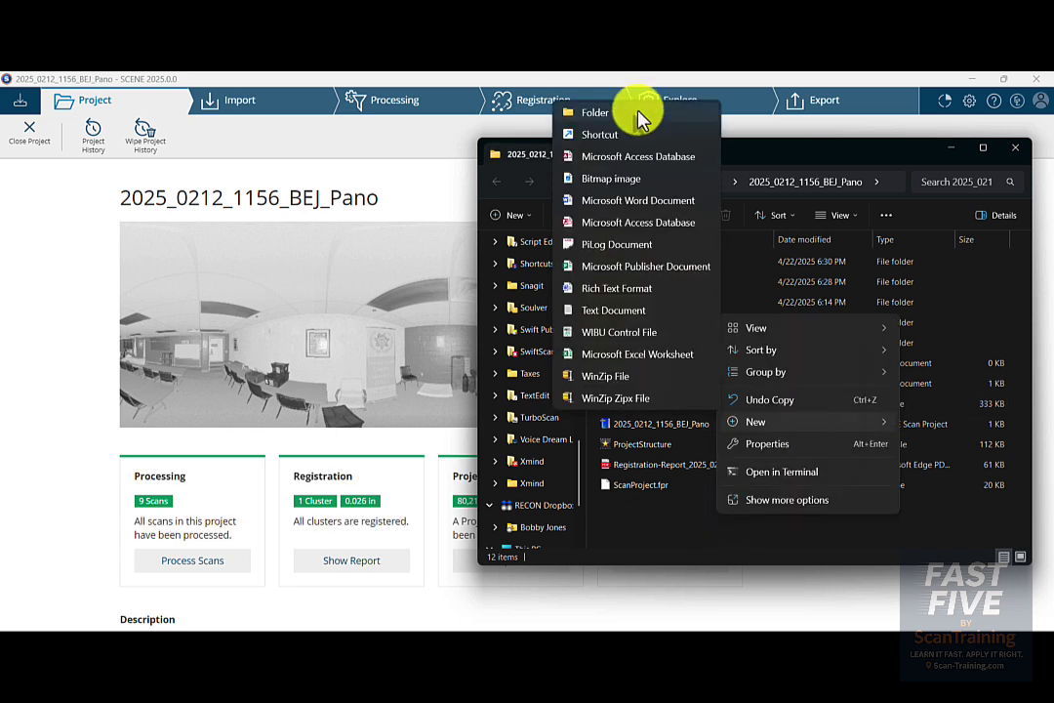
pyautogui.click(639, 113)
pyautogui.write('Scene2Go')
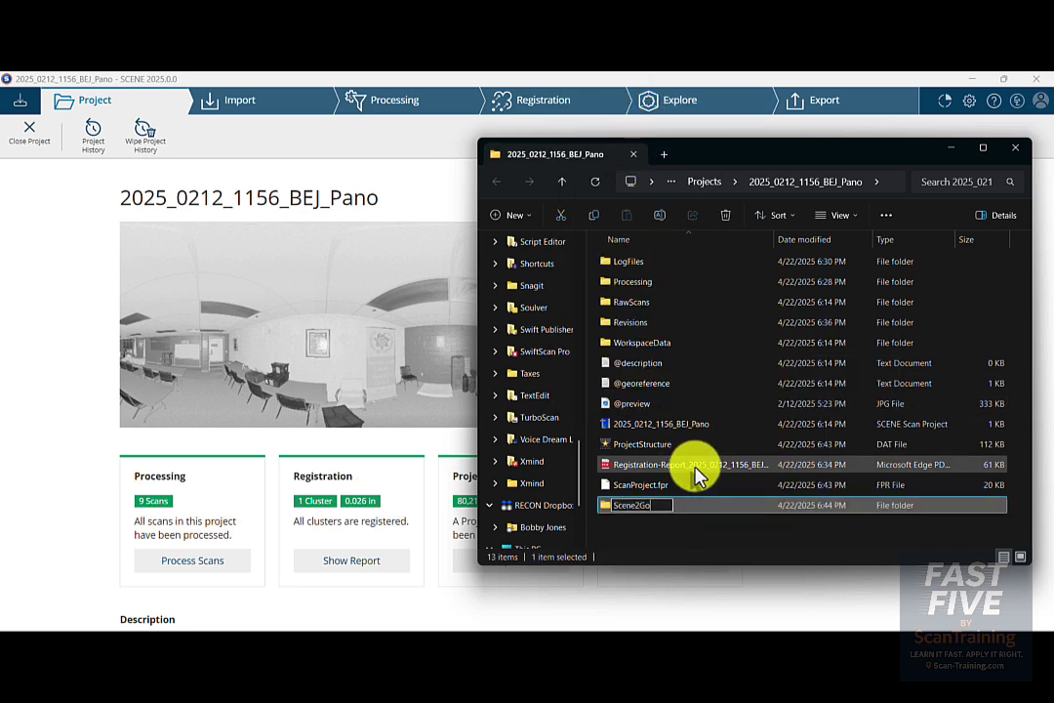
pyautogui.press('Return')
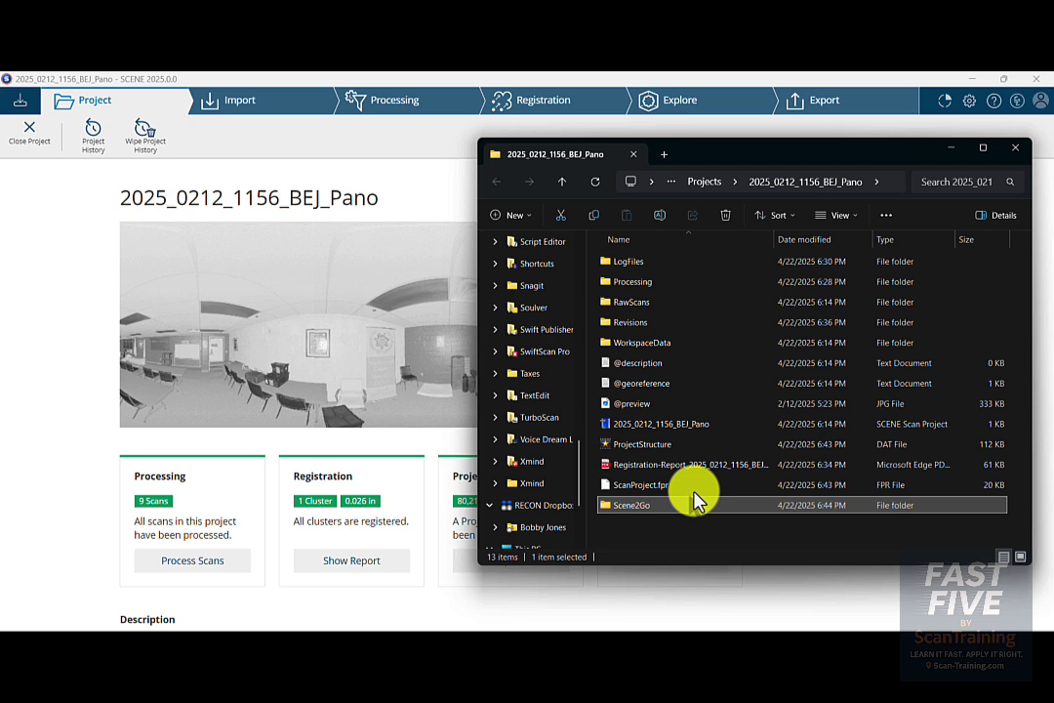
# Step: Open the Scene2Go folder and copy its full path from the address bar
pyautogui.doubleClick(679, 504)
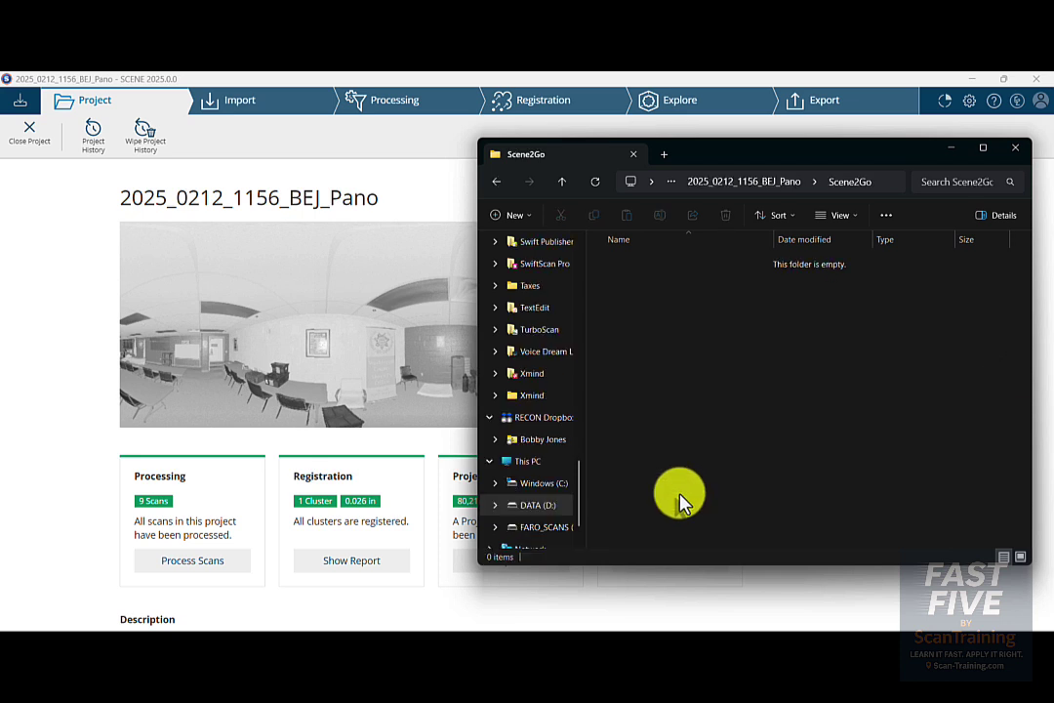
pyautogui.click(881, 181)
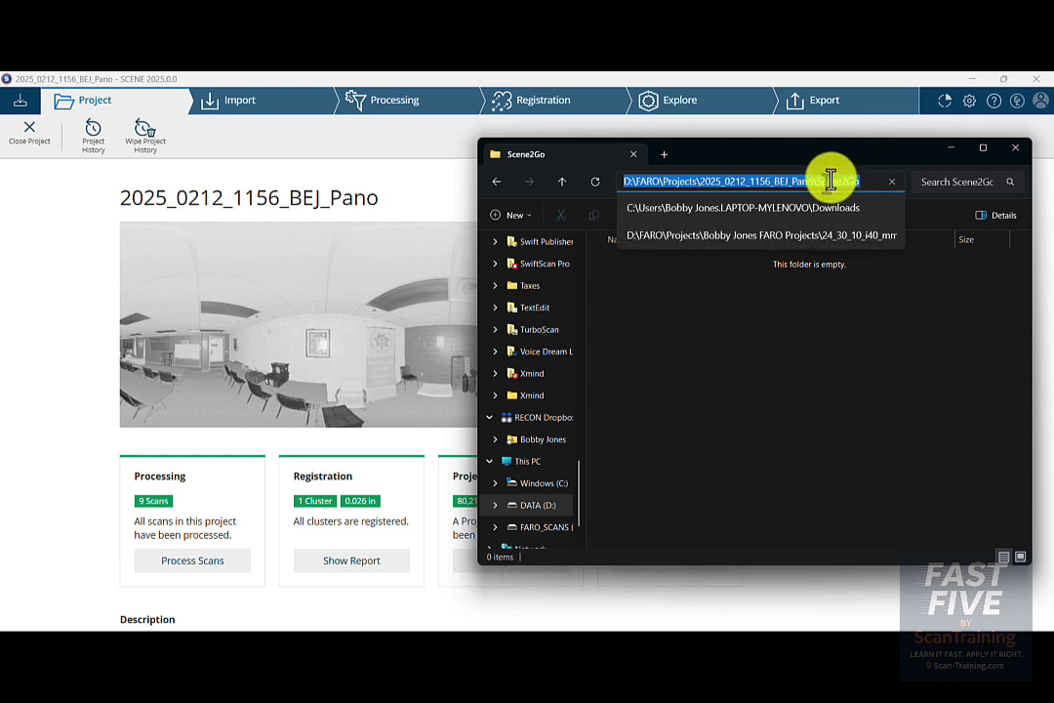
pyautogui.rightClick(727, 181)
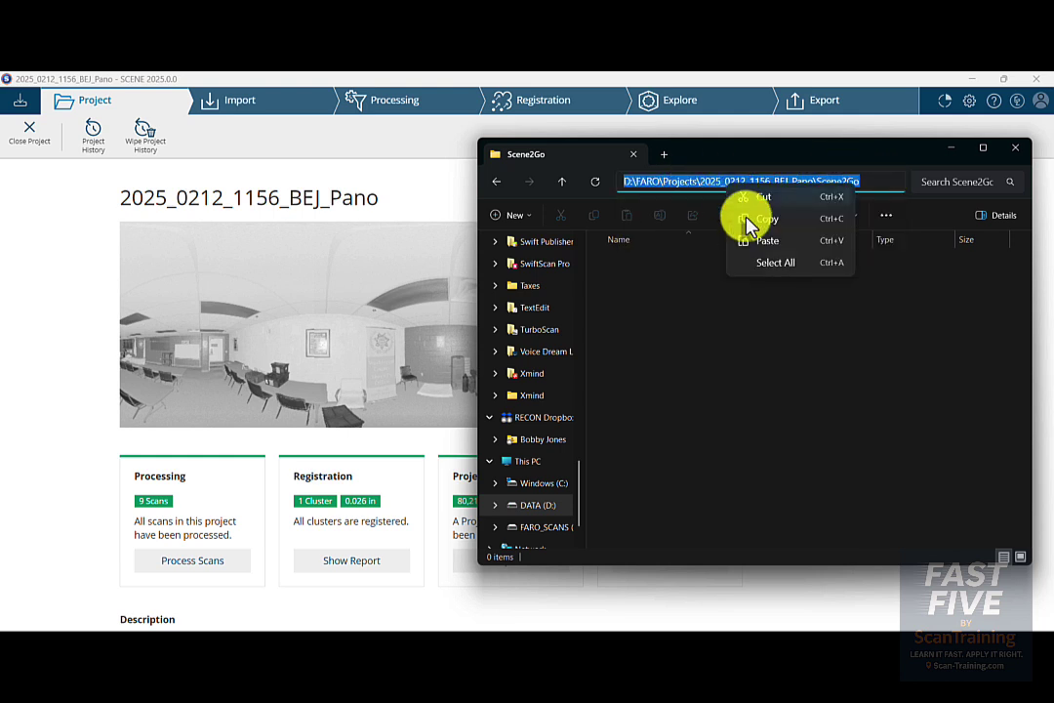
pyautogui.click(747, 220)
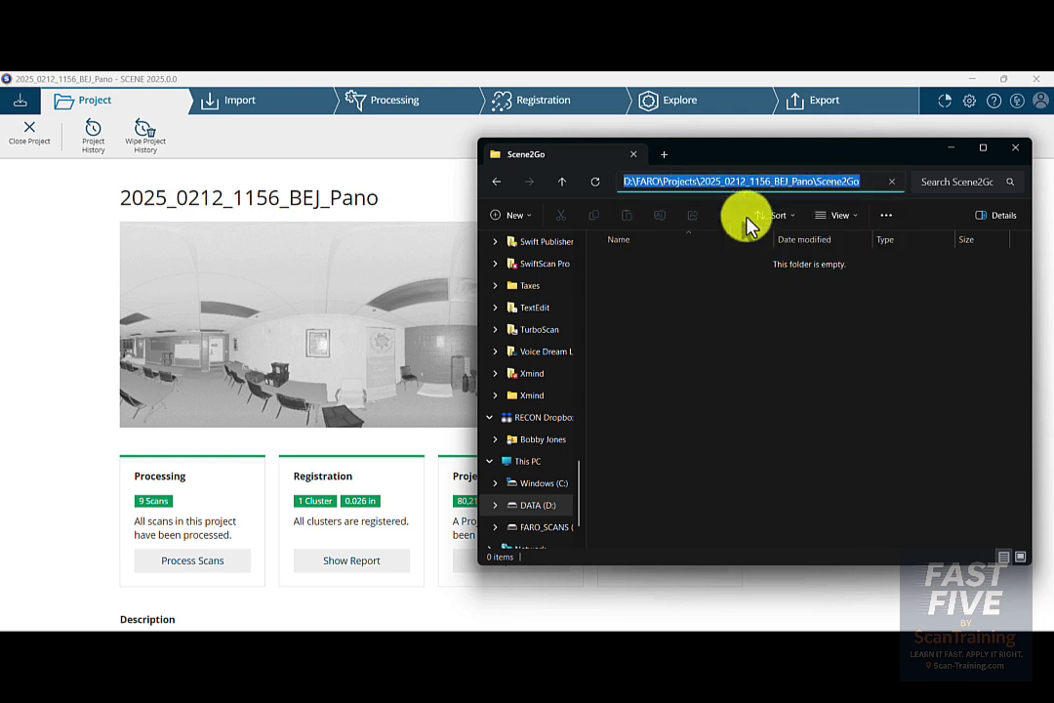
# Step: Close File Explorer and start Create SCENE 2go Data from the Apps workspace
pyautogui.click(1016, 151)
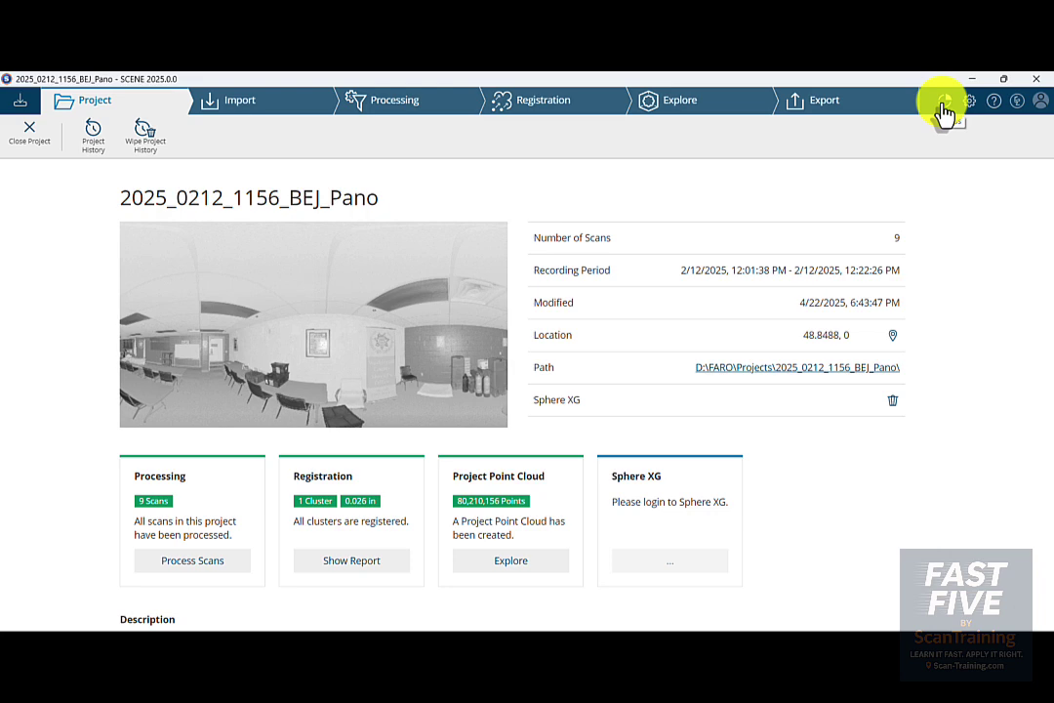
pyautogui.click(943, 103)
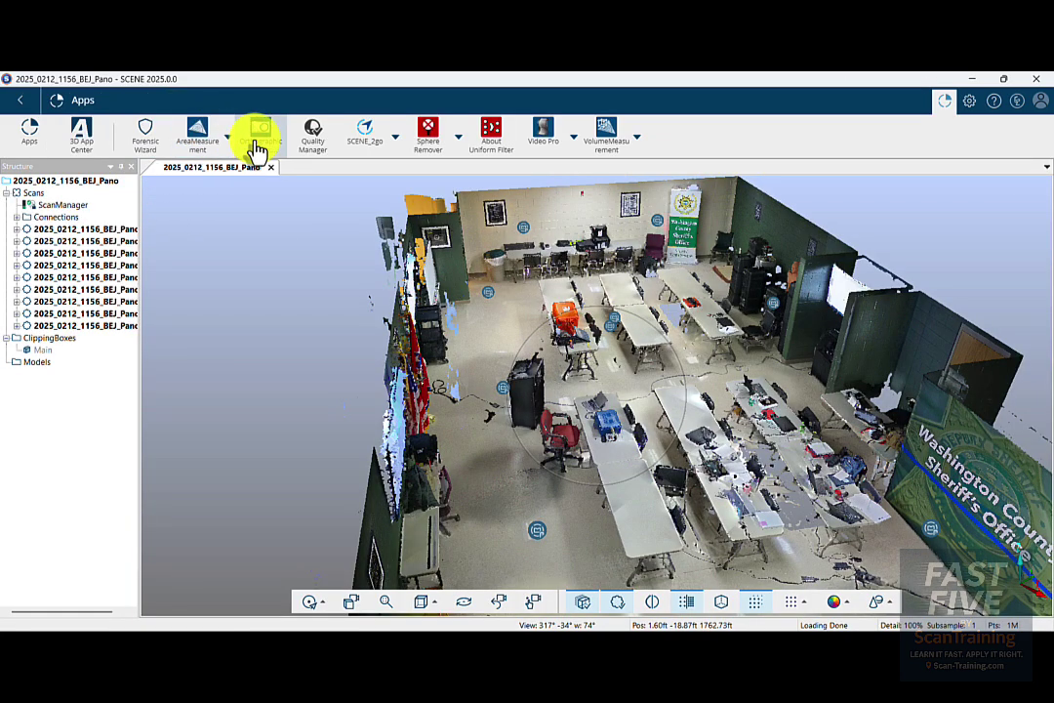
pyautogui.click(361, 145)
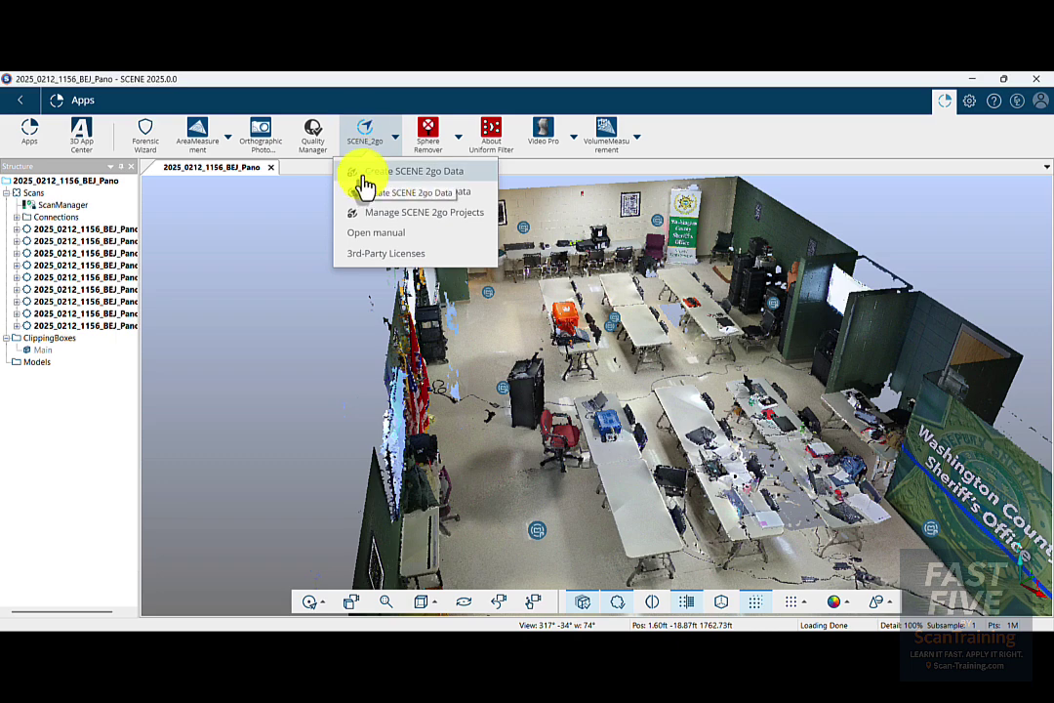
pyautogui.click(362, 178)
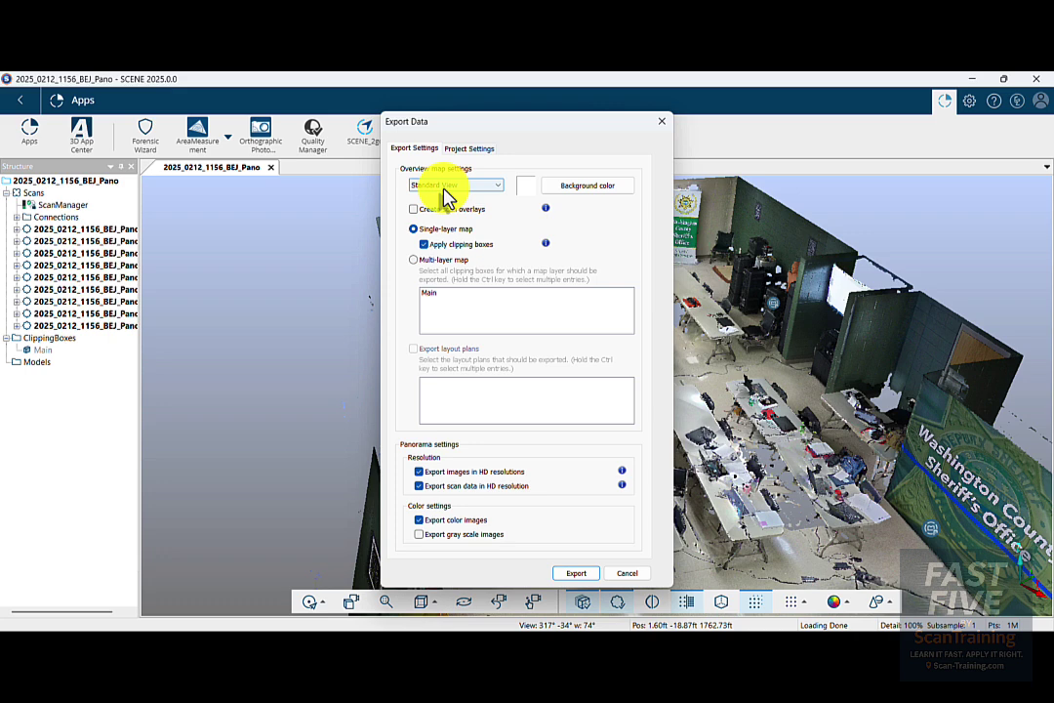
# Step: Export SCENE 2go data with a Gap Filling overview map and gray scale images
pyautogui.click(440, 186)
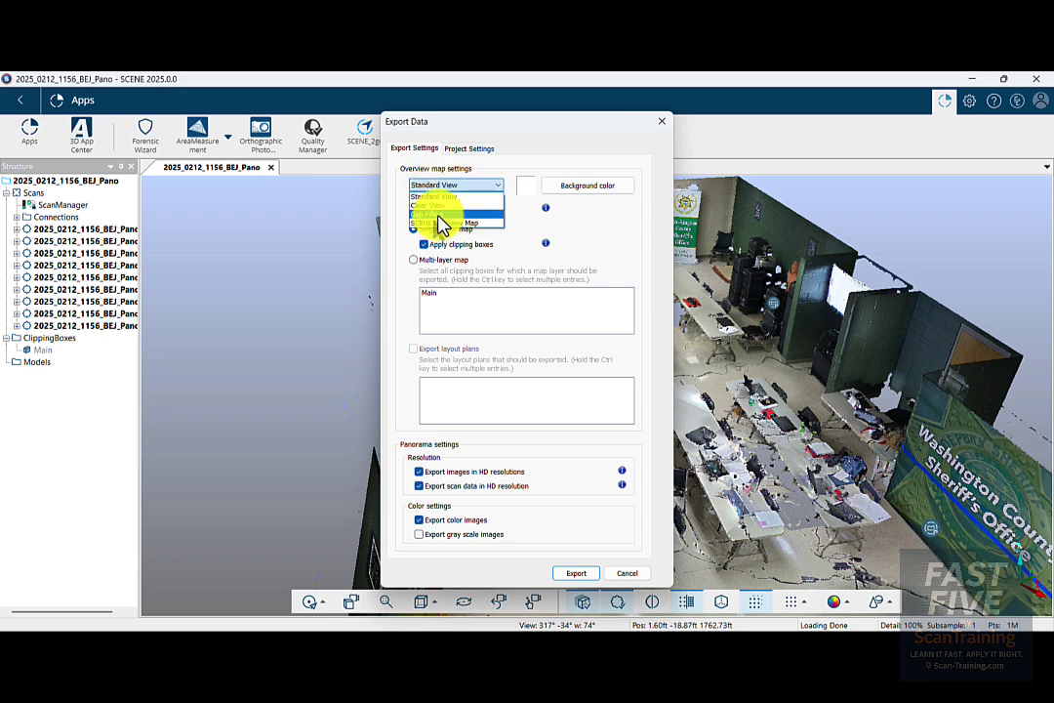
pyautogui.click(441, 215)
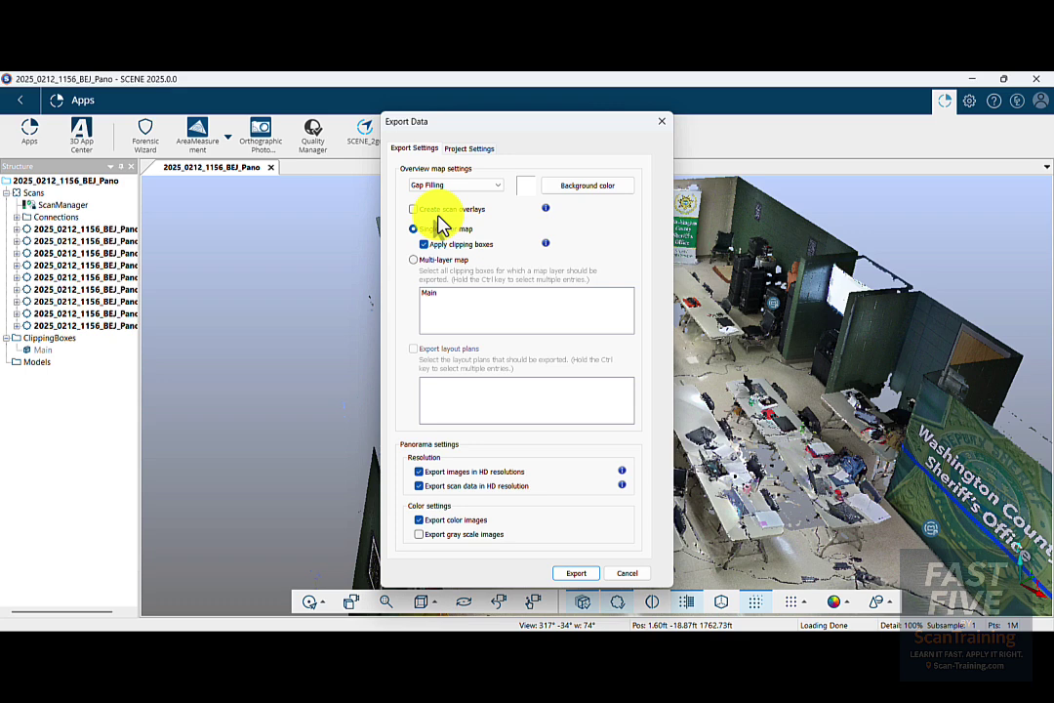
pyautogui.click(419, 535)
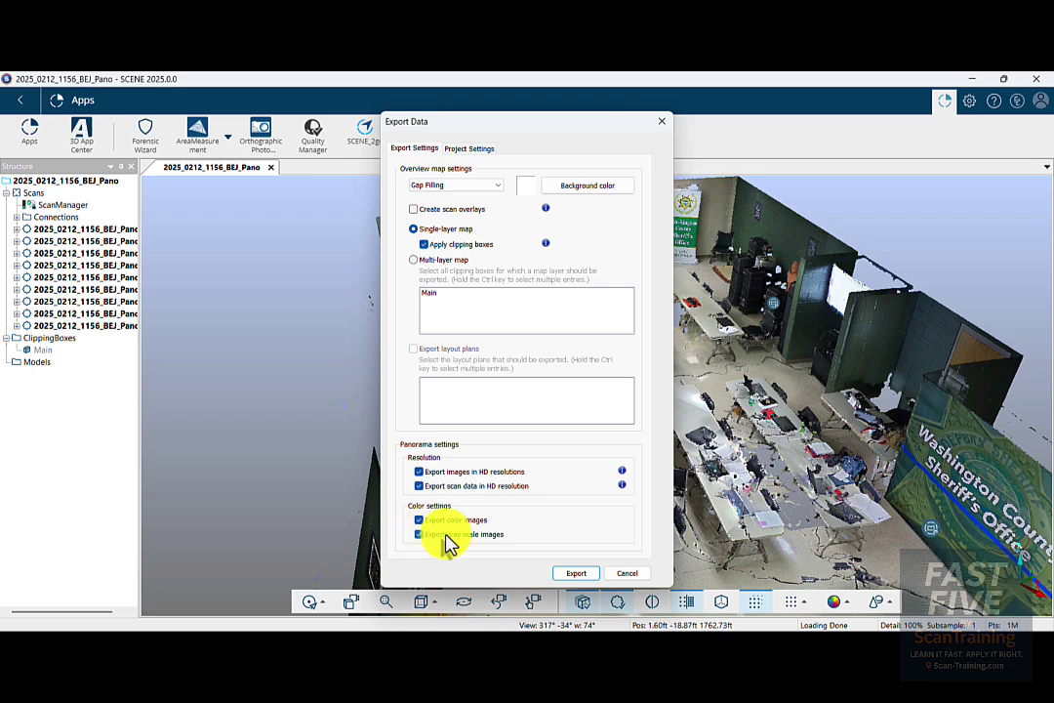
pyautogui.click(576, 573)
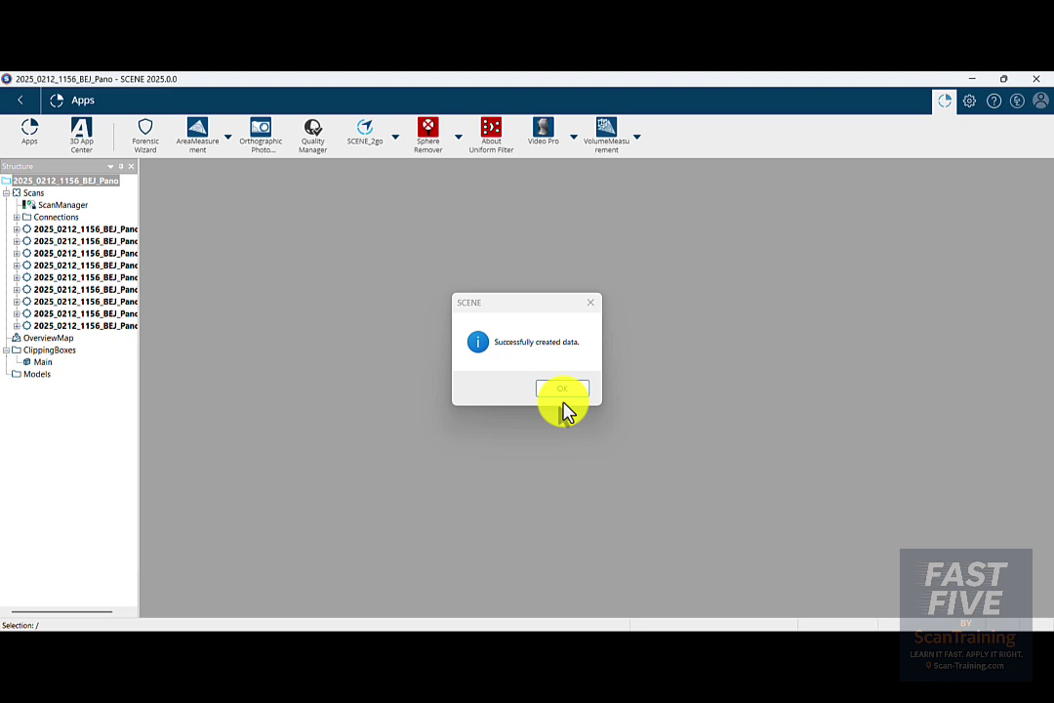
# Step: Acknowledge the successful data creation and start the SCENE 2go data transfer
pyautogui.click(563, 392)
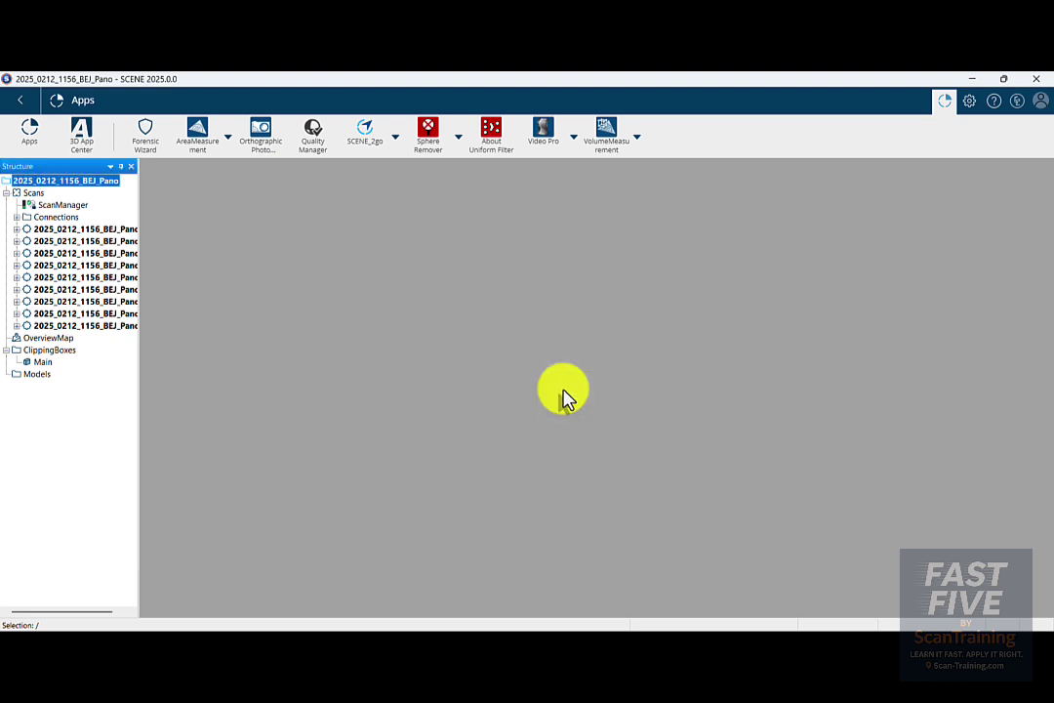
pyautogui.click(376, 148)
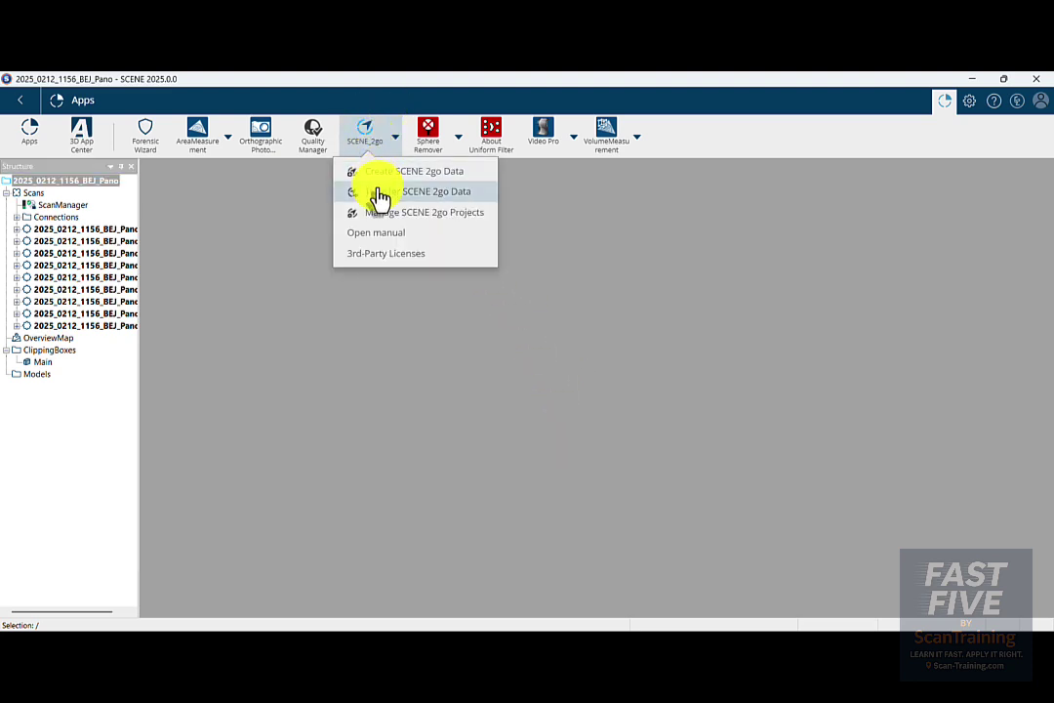
pyautogui.click(379, 195)
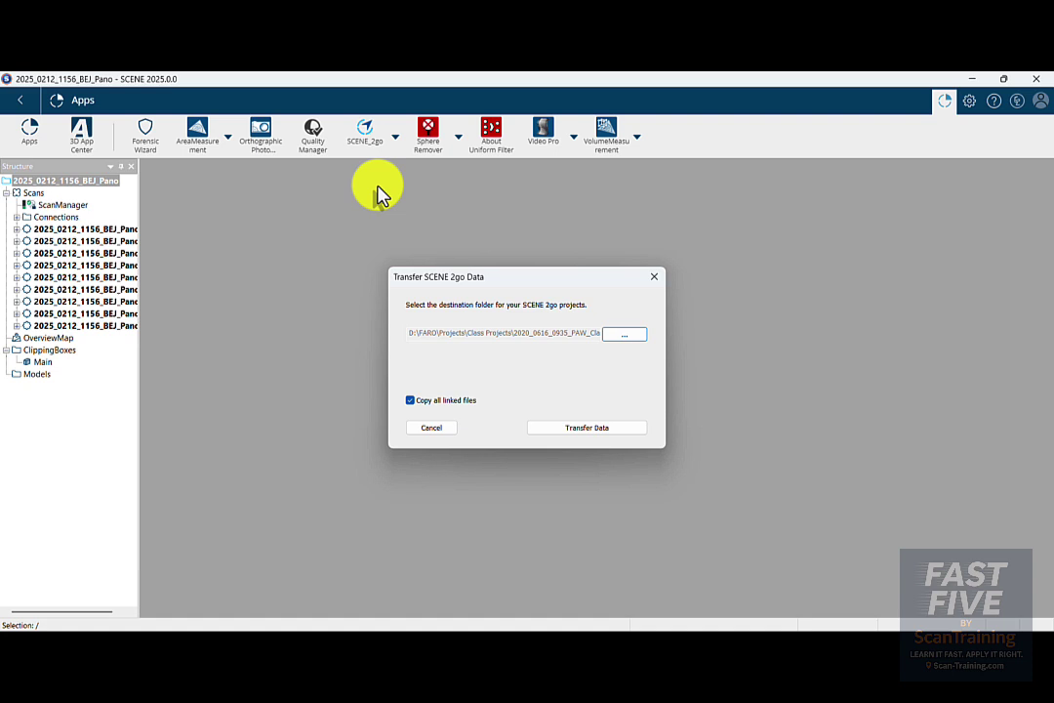
# Step: Transfer the data to the pasted Scene2Go folder path and dismiss the result
pyautogui.click(628, 337)
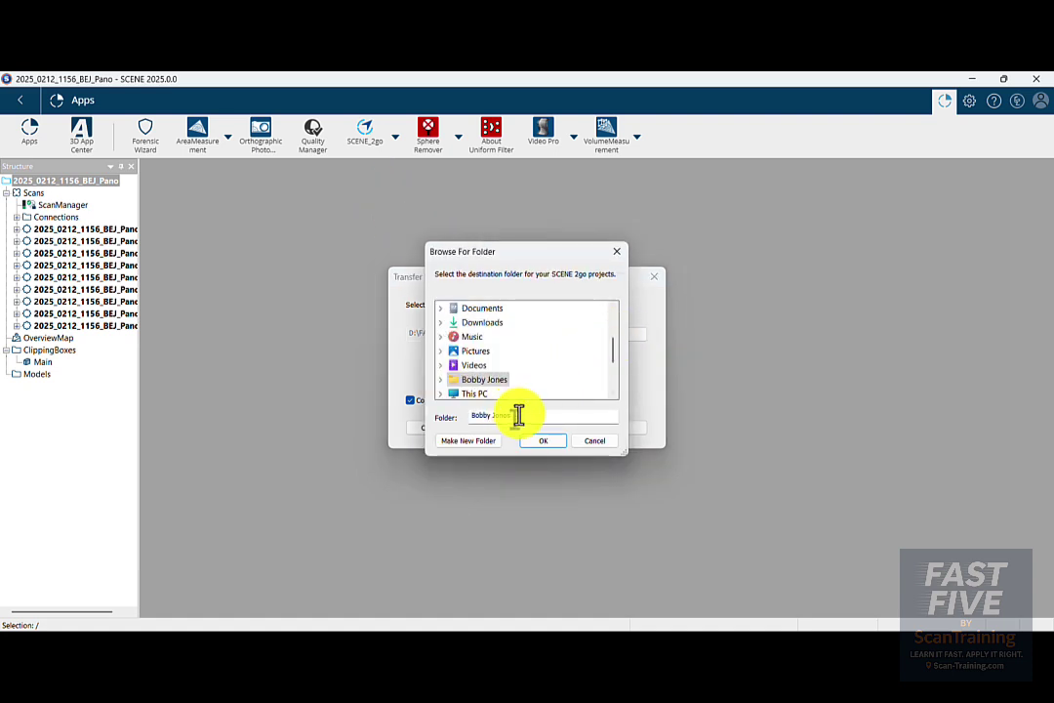
pyautogui.moveTo(518, 414); pyautogui.dragTo(459, 414)
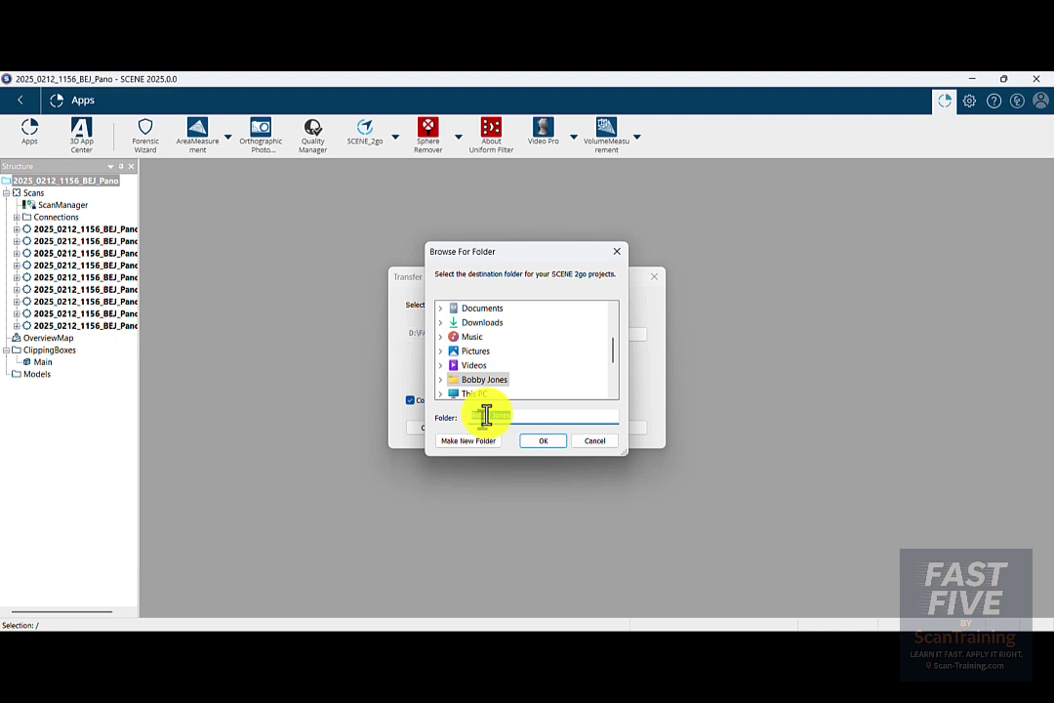
pyautogui.rightClick(482, 415)
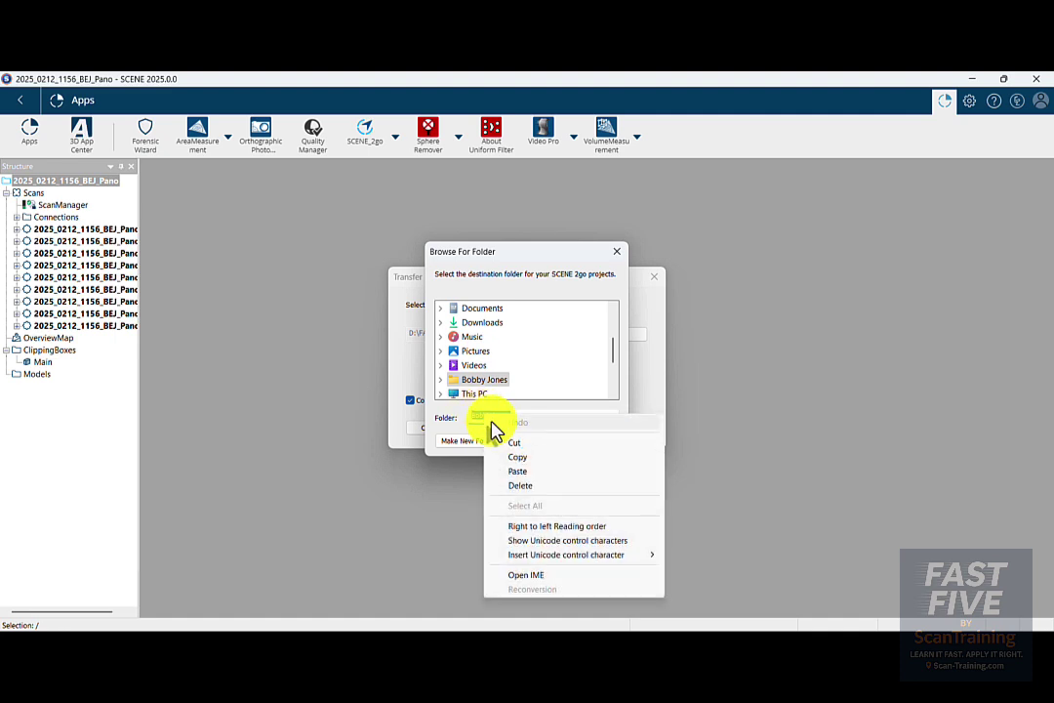
pyautogui.click(515, 471)
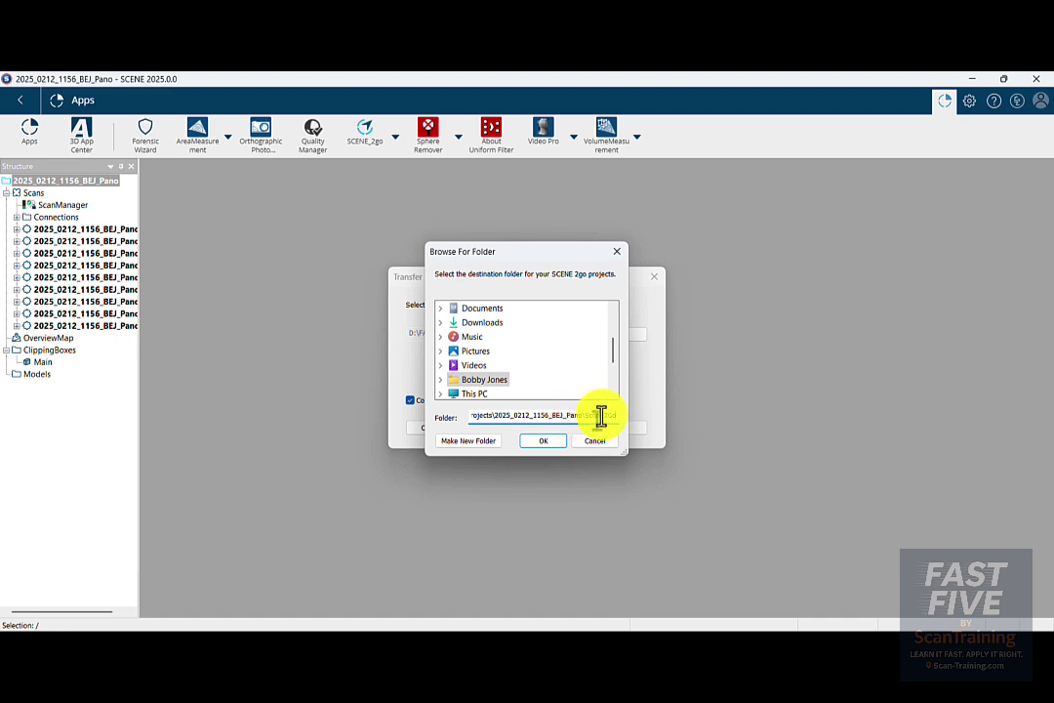
pyautogui.click(547, 446)
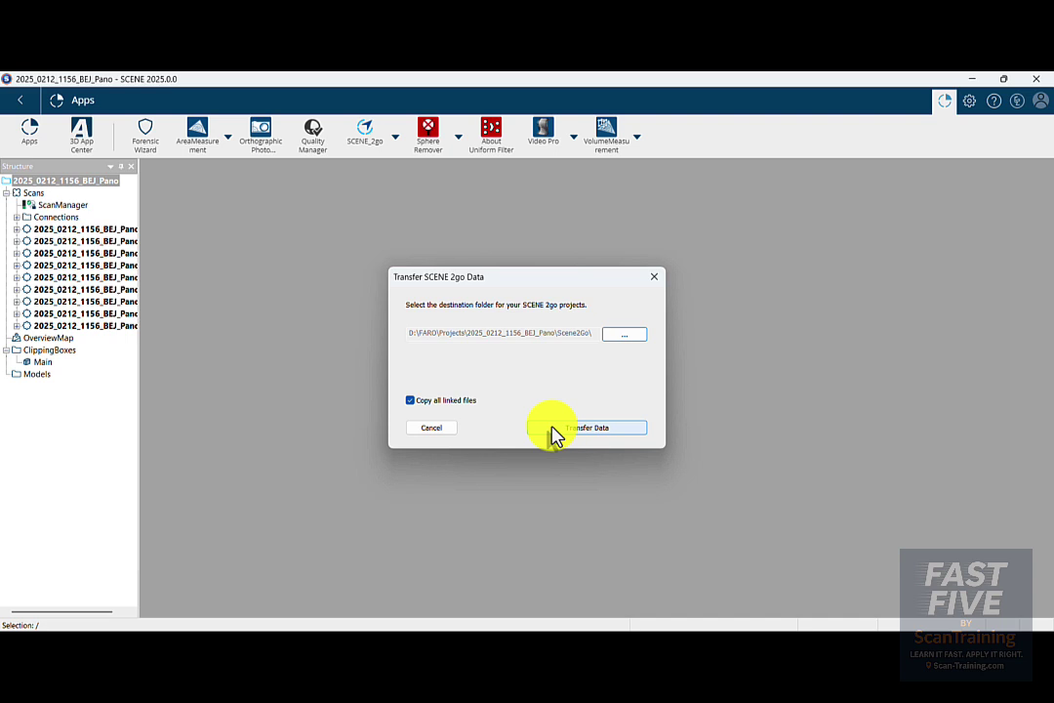
pyautogui.click(571, 435)
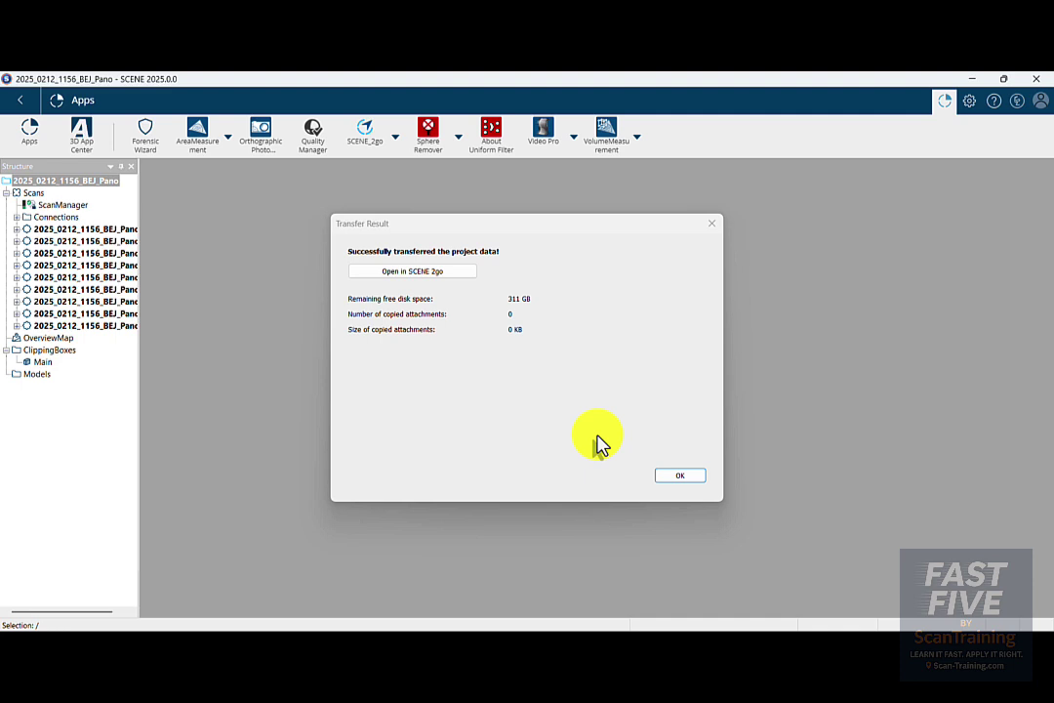
pyautogui.click(384, 281)
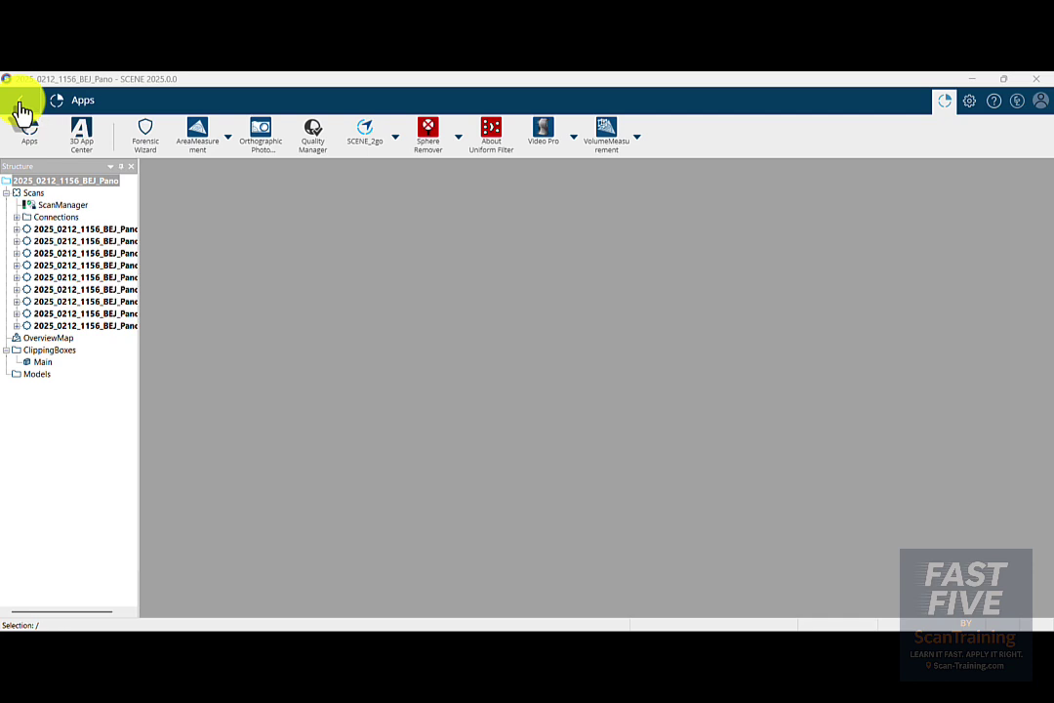
# Step: Open the project's Scene2Go folder and run the 'Start SCENE 2go on Windows' launcher
pyautogui.click(20, 104)
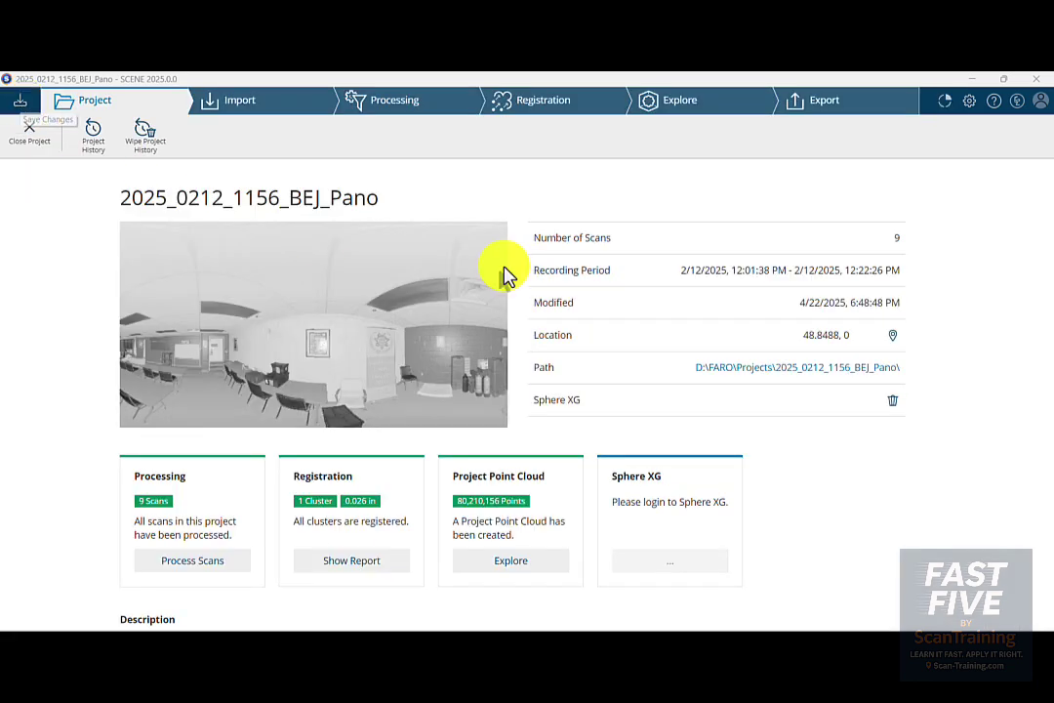
pyautogui.click(832, 370)
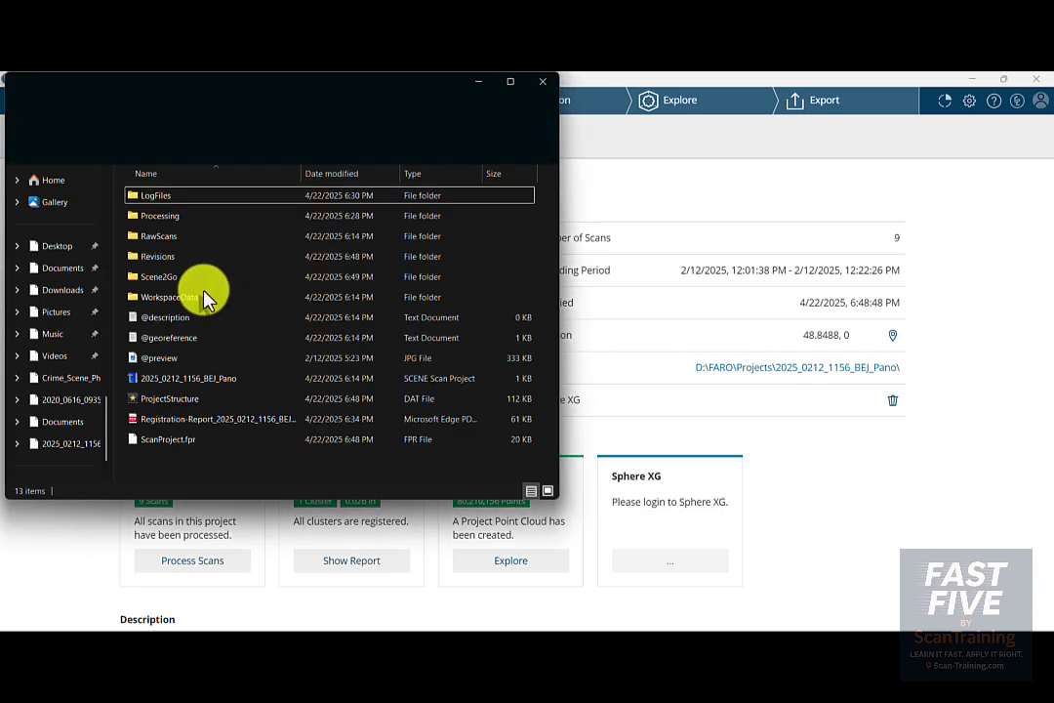
pyautogui.doubleClick(168, 276)
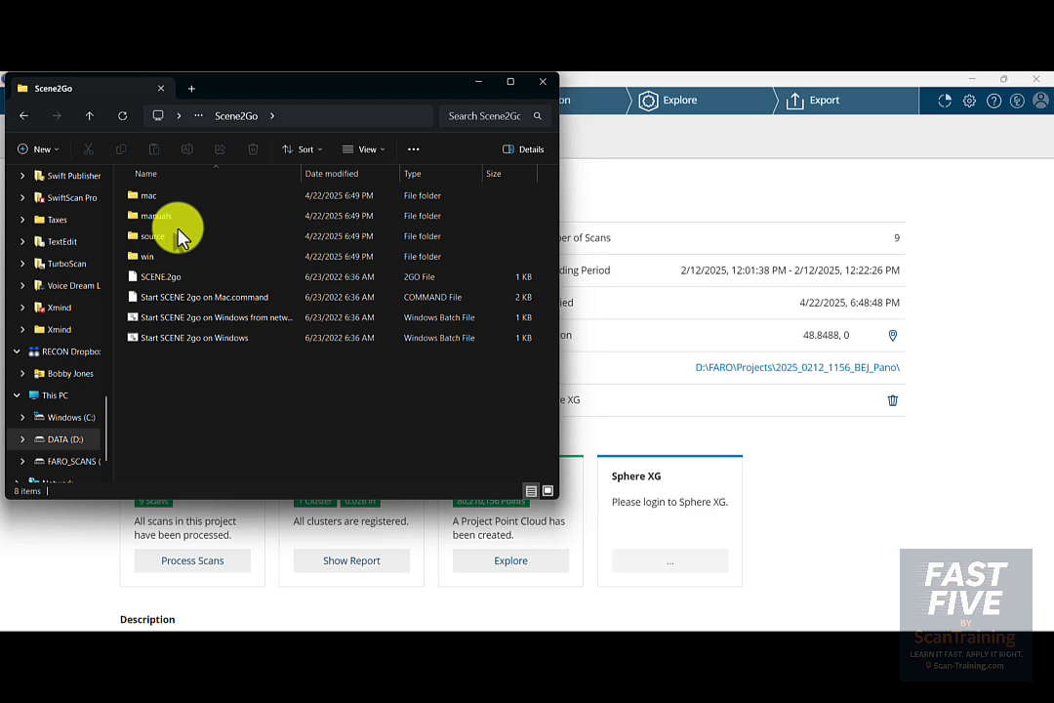
pyautogui.click(189, 341)
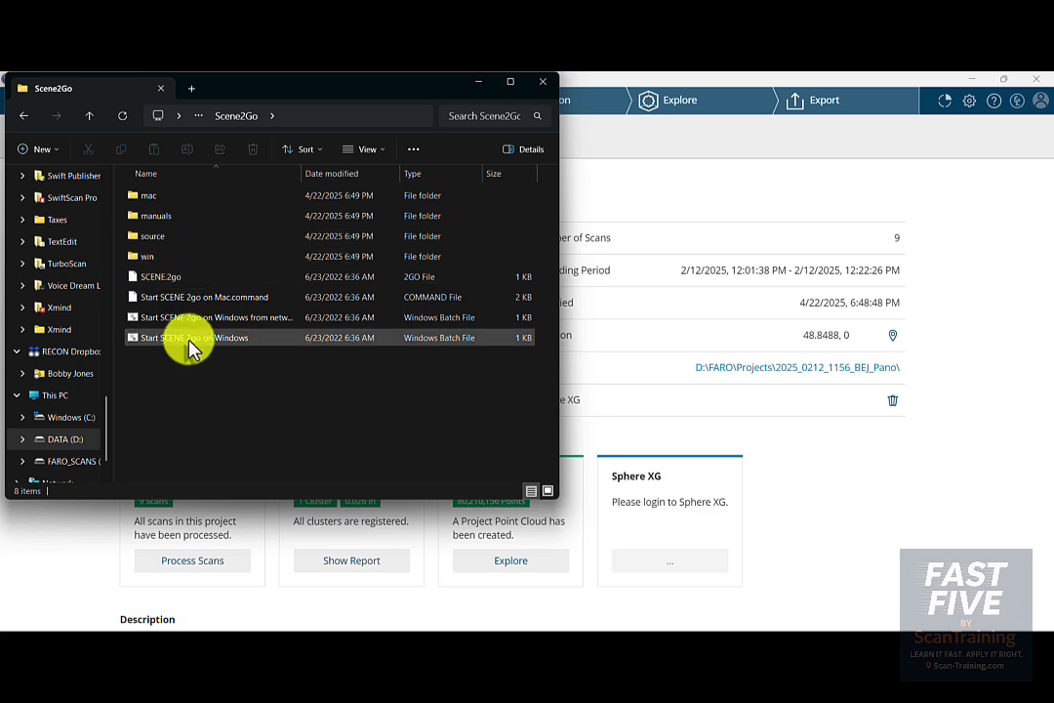
pyautogui.doubleClick(190, 342)
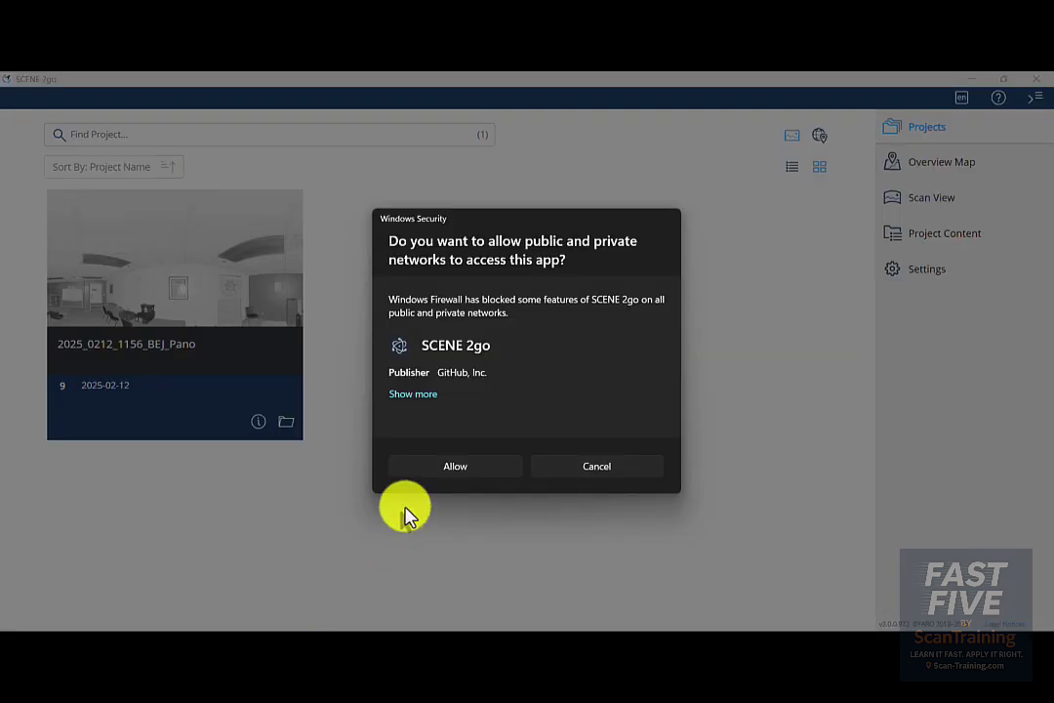
# Step: Allow SCENE 2go through the firewall, open 2025_0212_1156_BEJ_Pano, and zoom into its scan markers
pyautogui.click(449, 468)
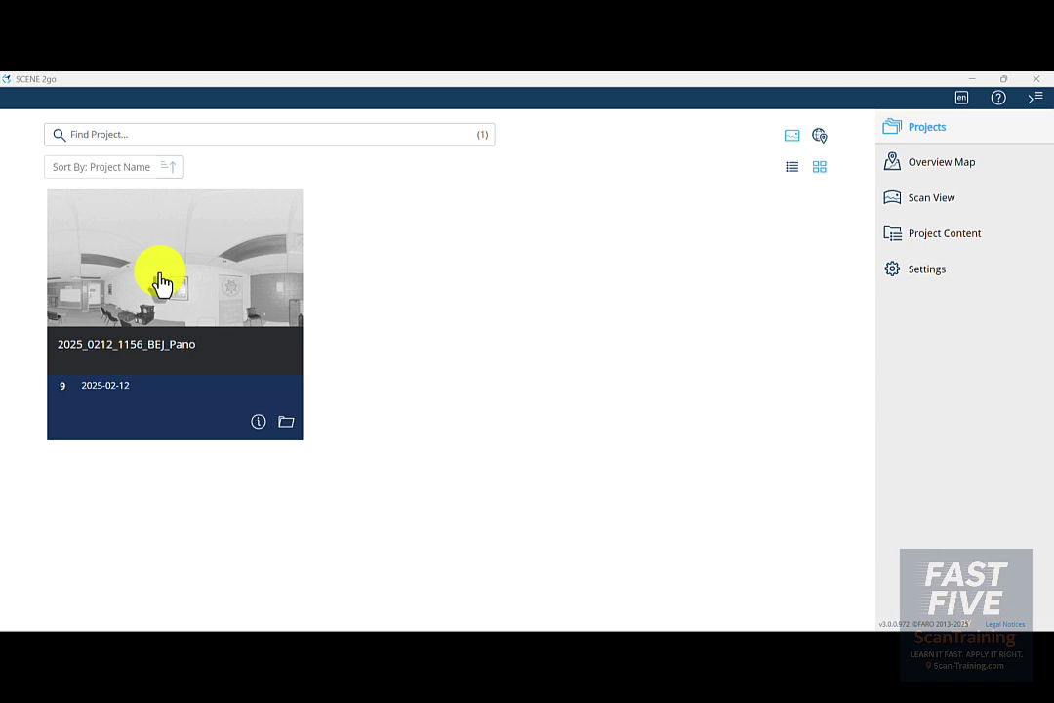
pyautogui.click(132, 289)
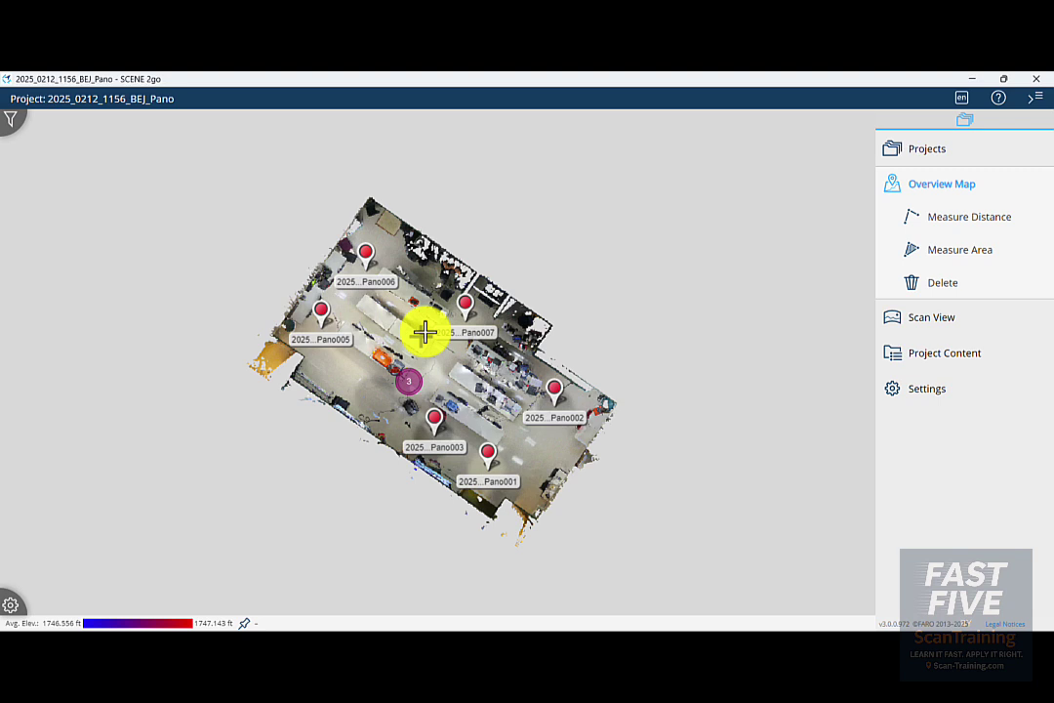
pyautogui.click(410, 385)
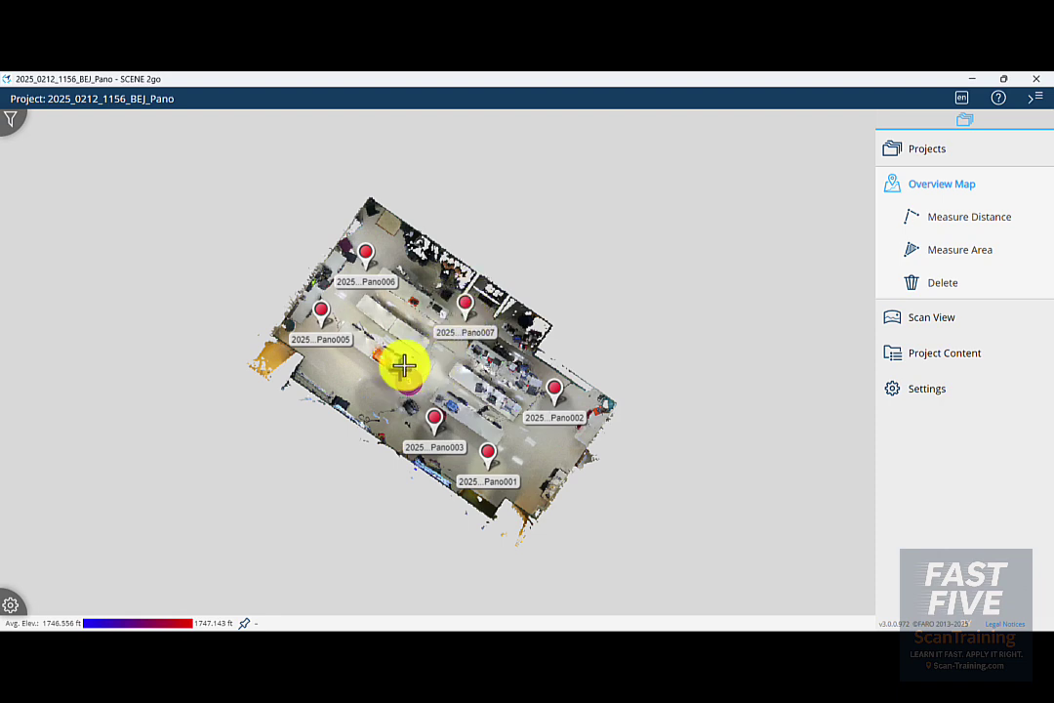
pyautogui.scroll(5, 404, 365)
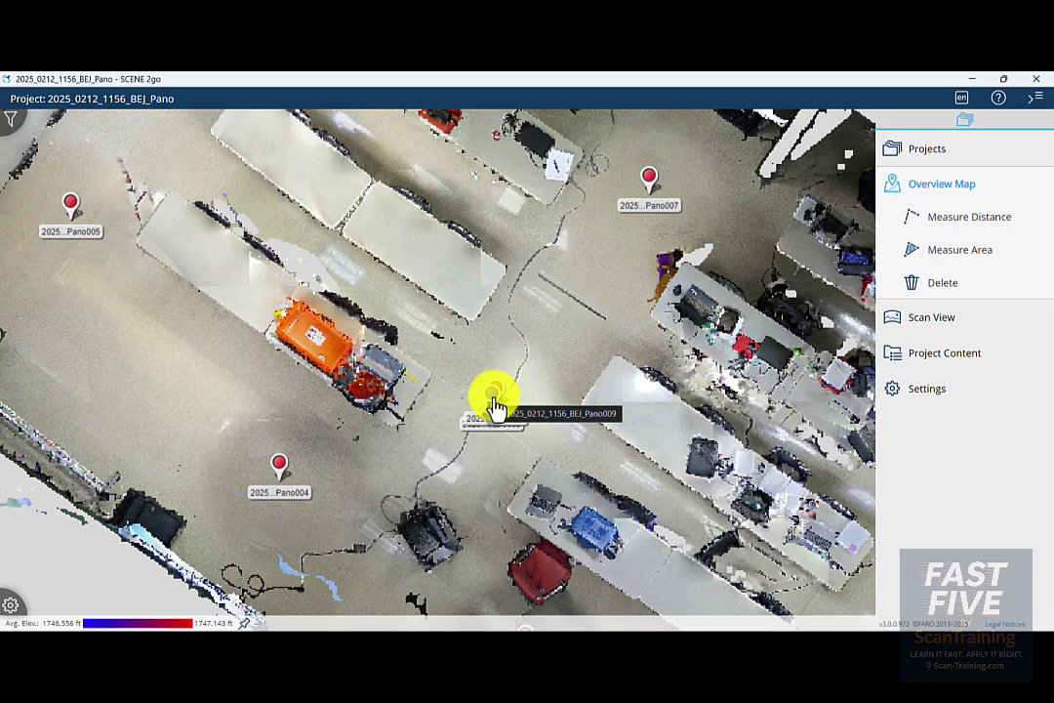
# Step: Open the Pano004 panorama and look around the room toward the whiteboard
pyautogui.click(280, 465)
pyautogui.moveTo(317, 398); pyautogui.dragTo(162, 423)
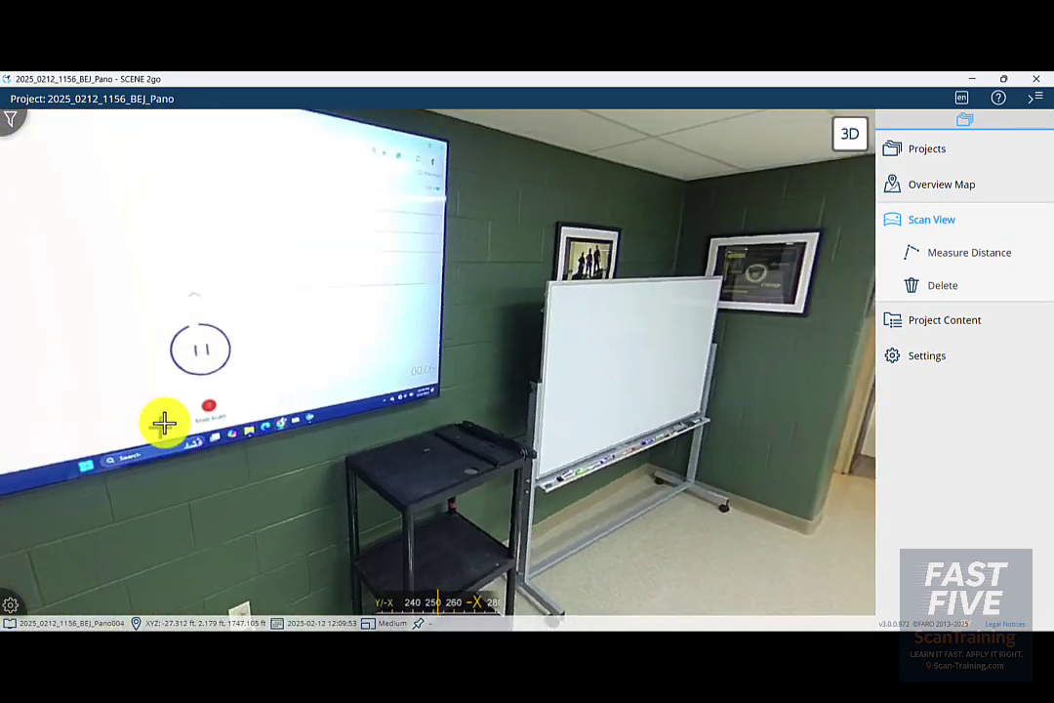
pyautogui.moveTo(748, 352); pyautogui.dragTo(269, 352)
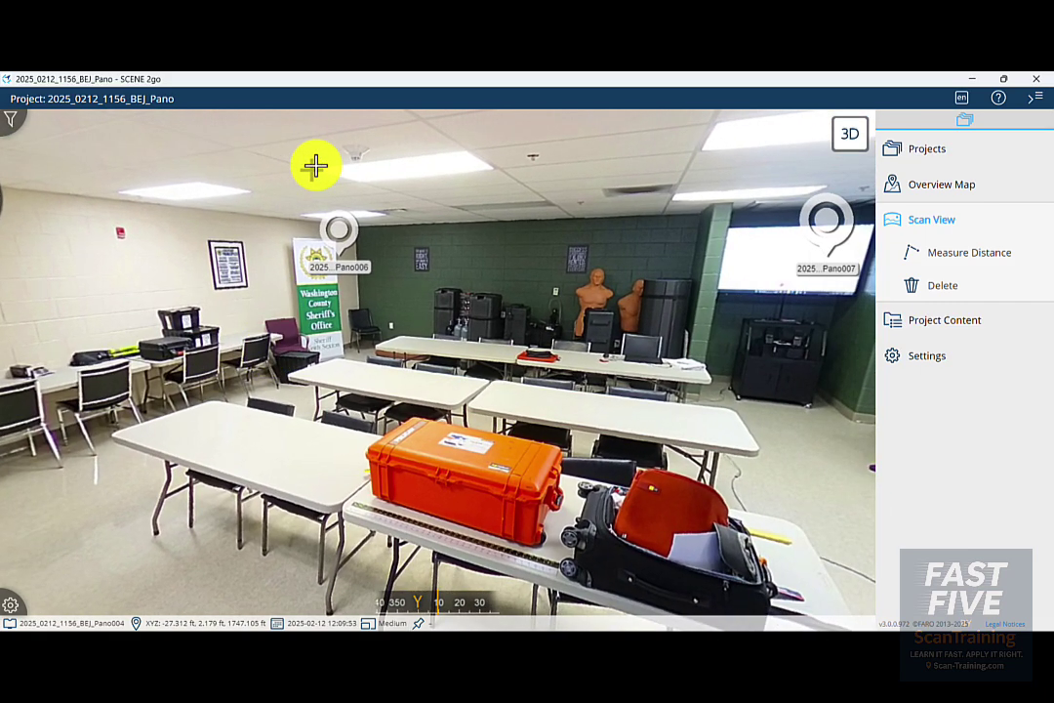
# Step: Jump to Pano006, look around the room of tables, then close SCENE 2go
pyautogui.click(338, 228)
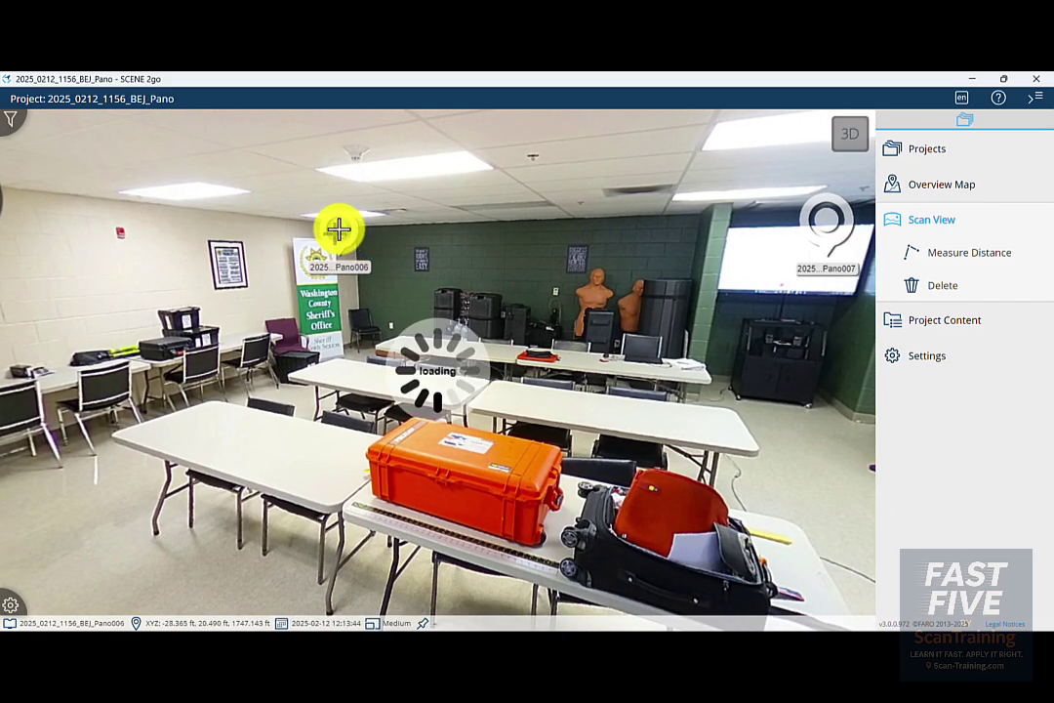
pyautogui.moveTo(725, 298); pyautogui.dragTo(400, 284)
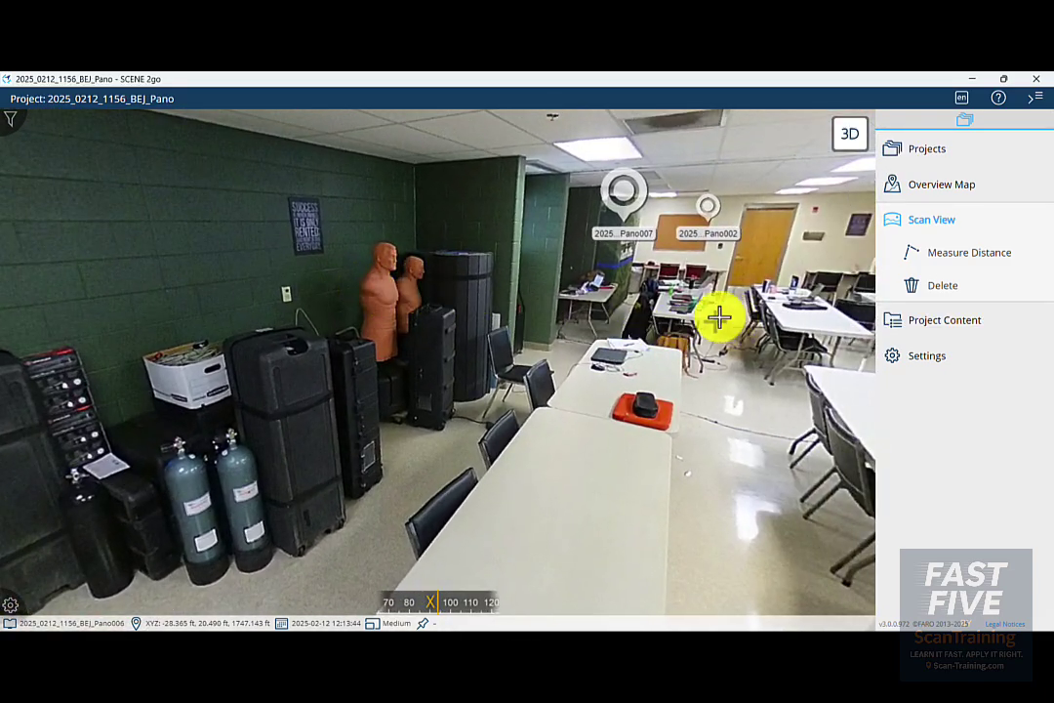
pyautogui.moveTo(717, 316); pyautogui.dragTo(405, 320)
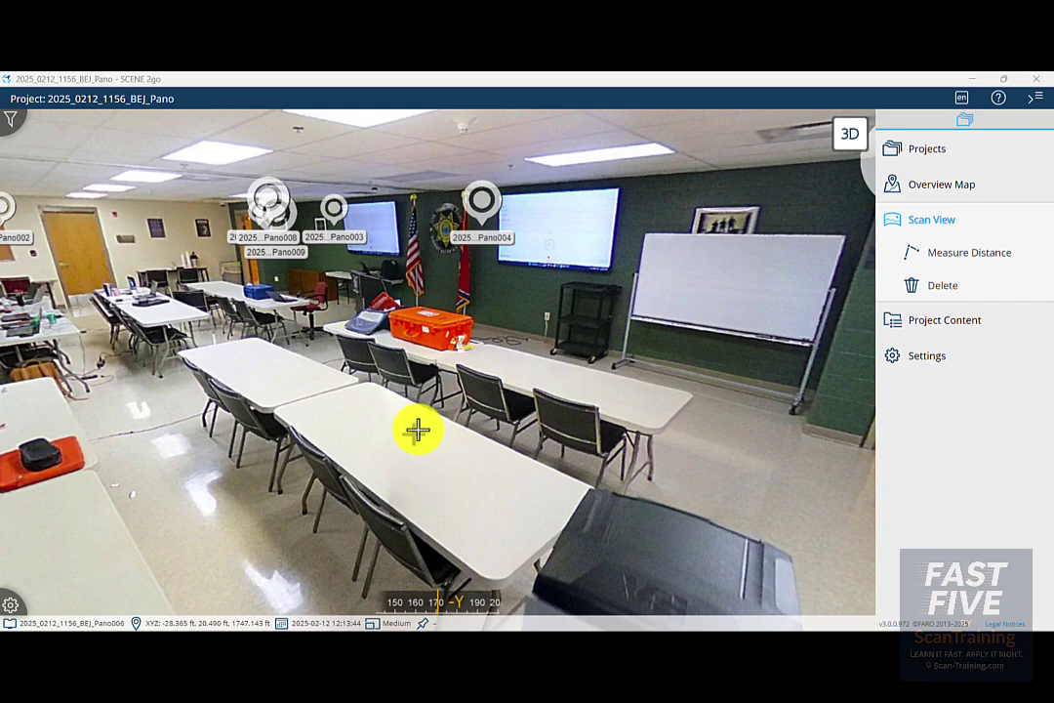
pyautogui.moveTo(313, 337); pyautogui.dragTo(485, 348)
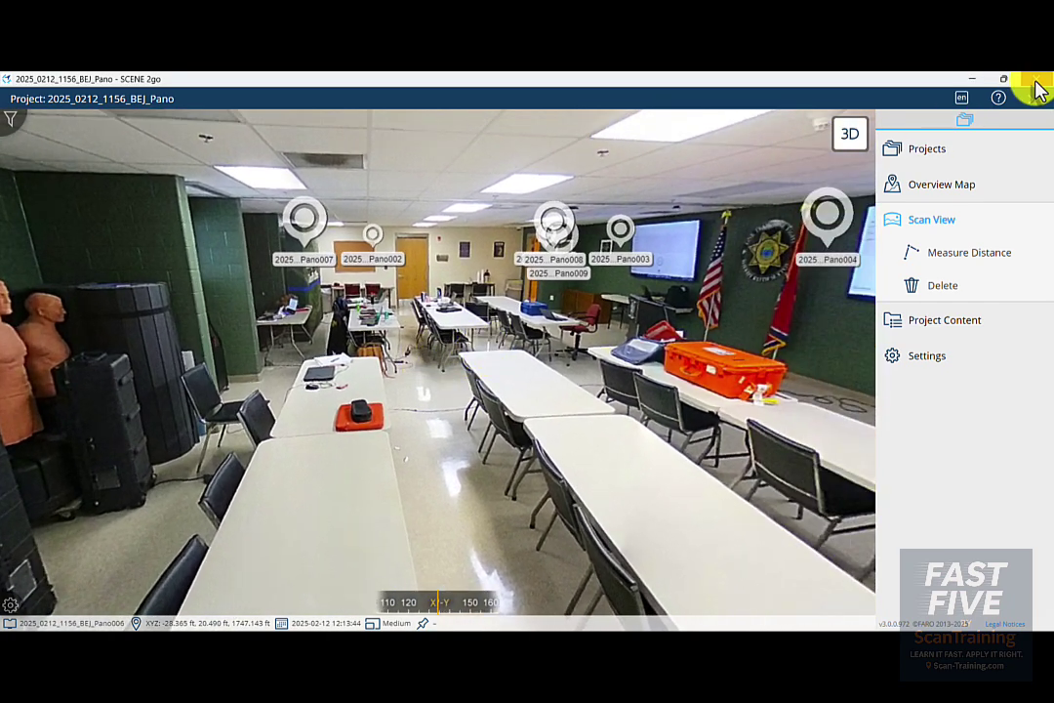
pyautogui.click(1037, 82)
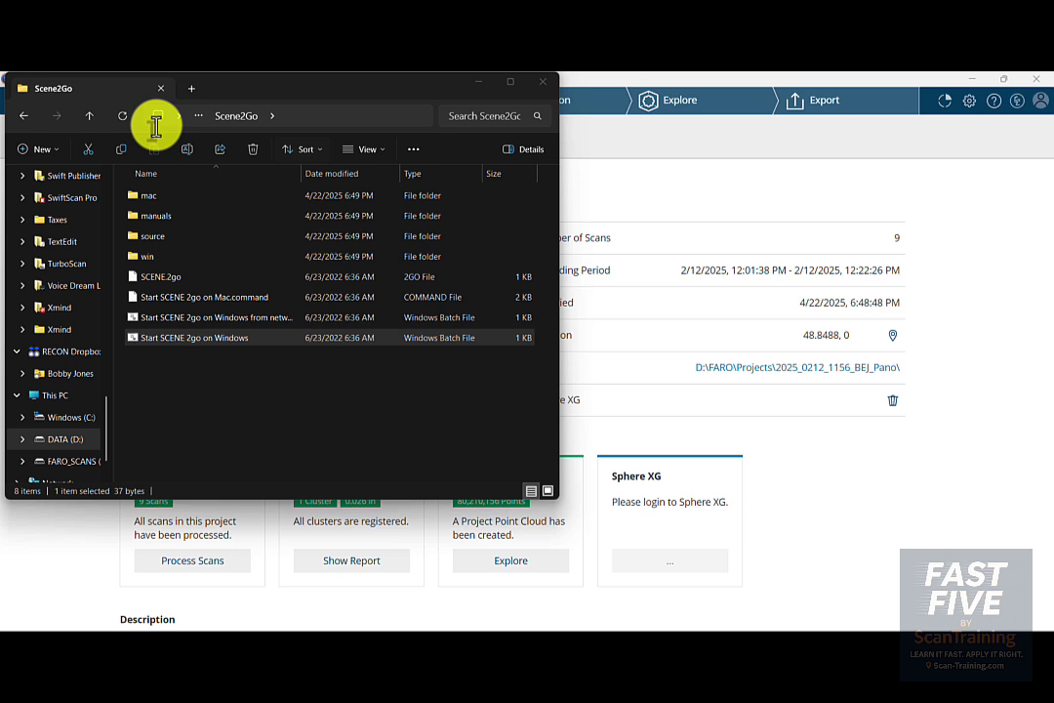
# Step: Go up one level from Scene2Go to the 2025_0212_1156_BEJ_Pano project folder
pyautogui.click(89, 114)
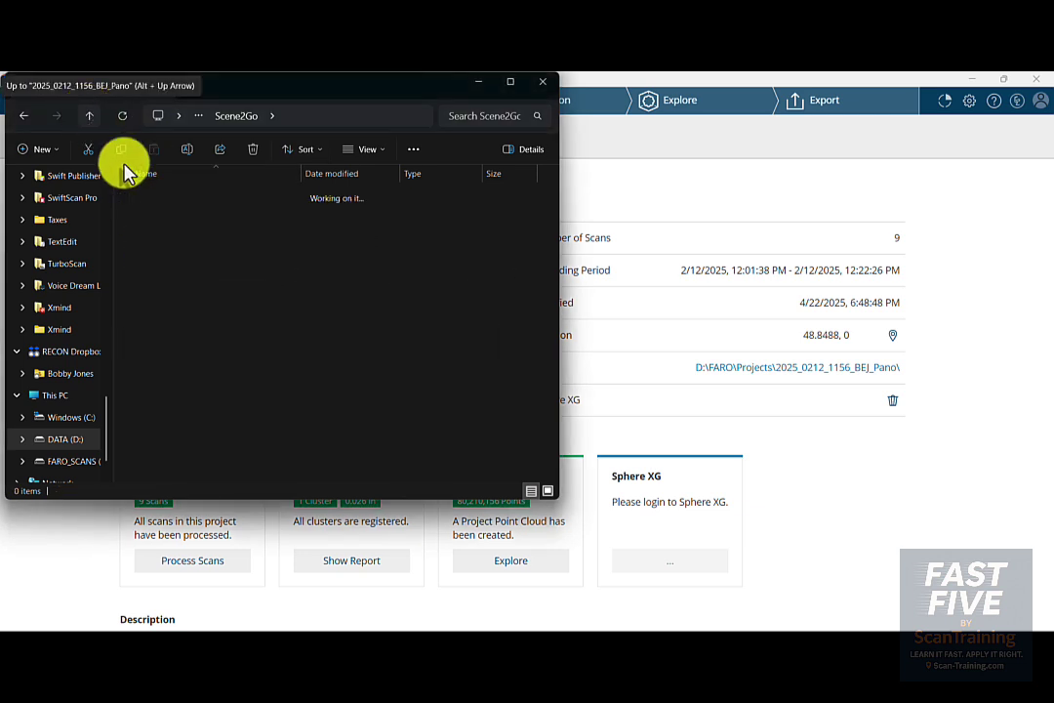